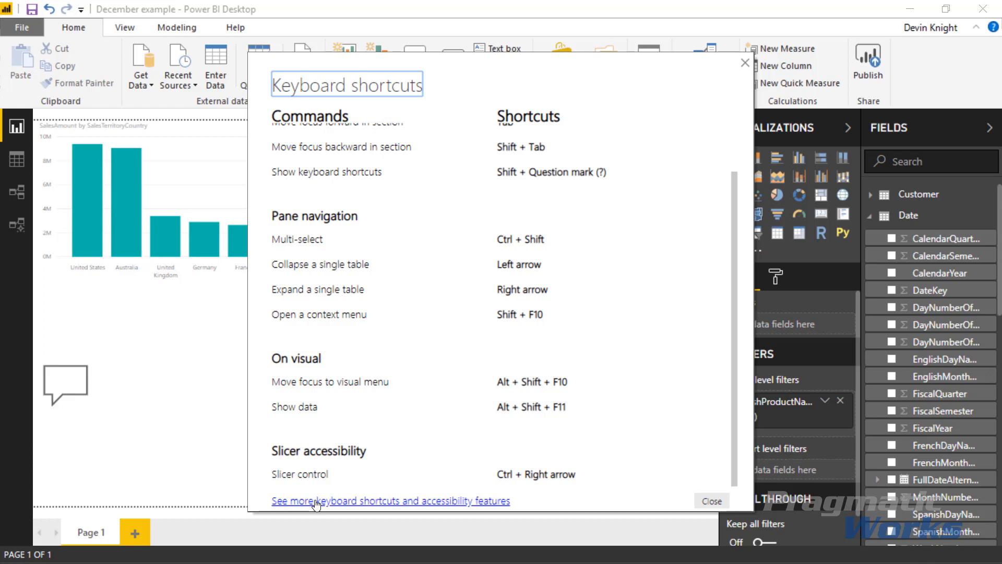
# - Close the keyboard shortcuts list, and expand and collapse the Customer table in the field list using keyboard navigation
pyautogui.click(744, 65)
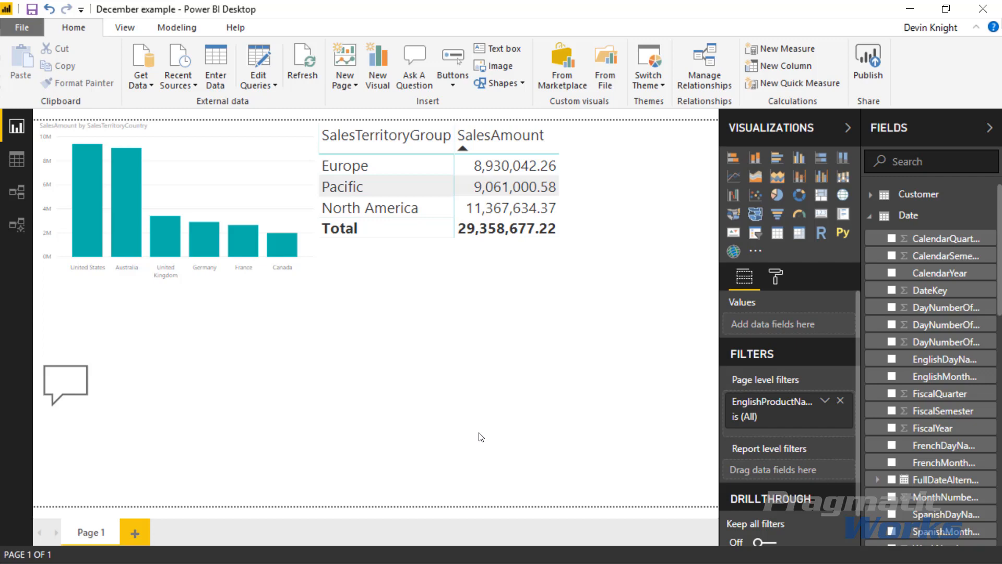
pyautogui.press('Tab')
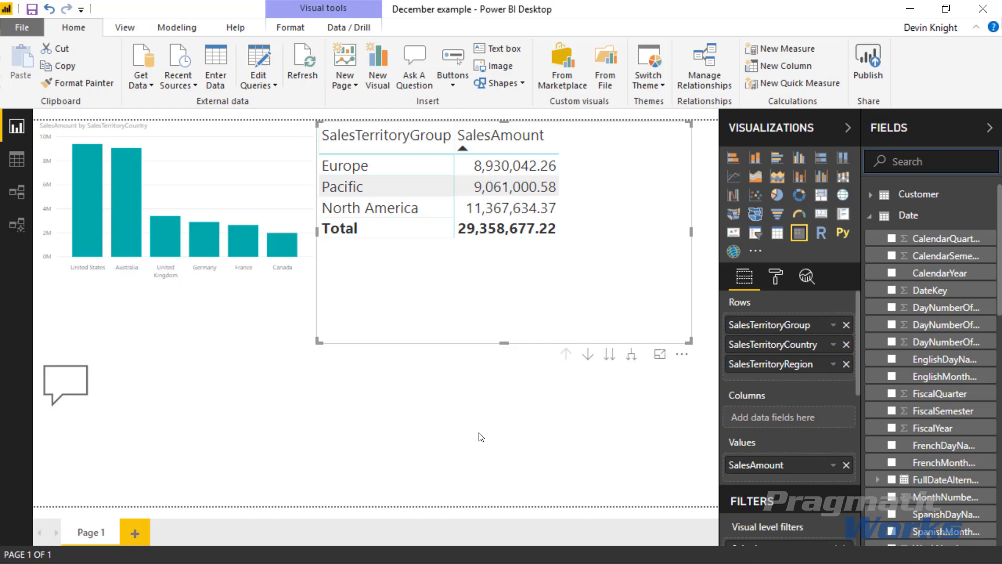
pyautogui.press('Down')
pyautogui.press('Down')
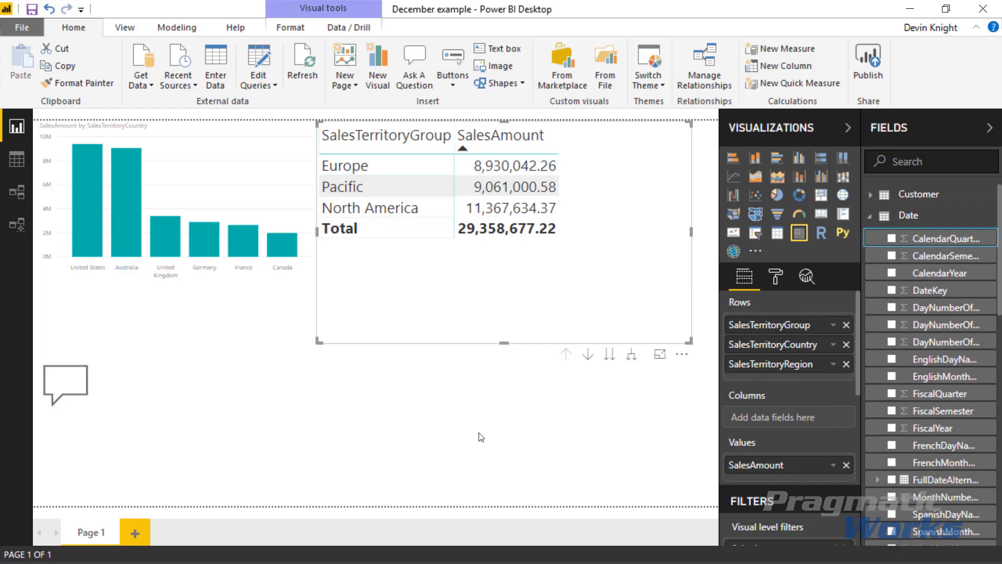
pyautogui.press('Up')
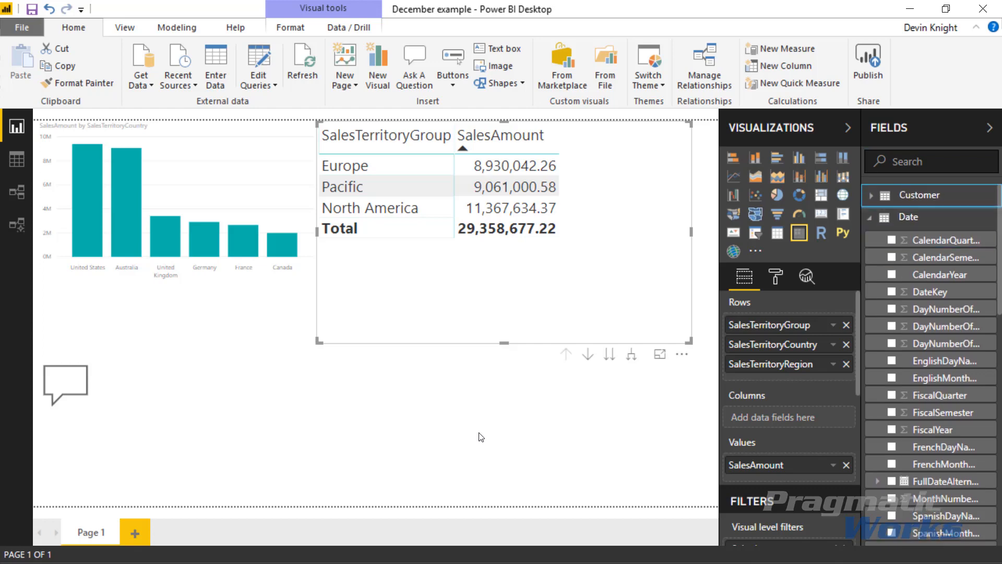
pyautogui.press('Right')
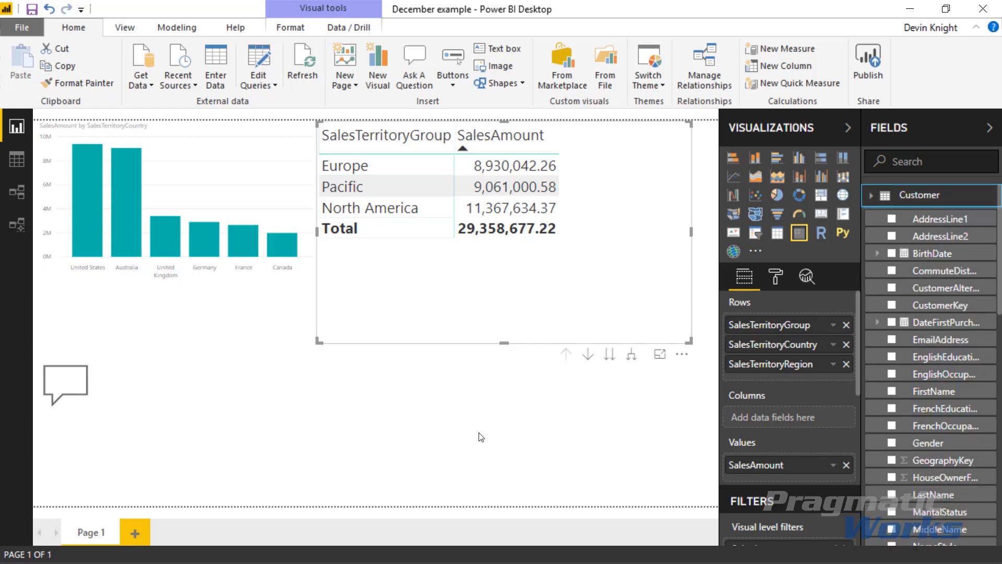
pyautogui.press('Left')
pyautogui.press('Down')
pyautogui.press('Right')
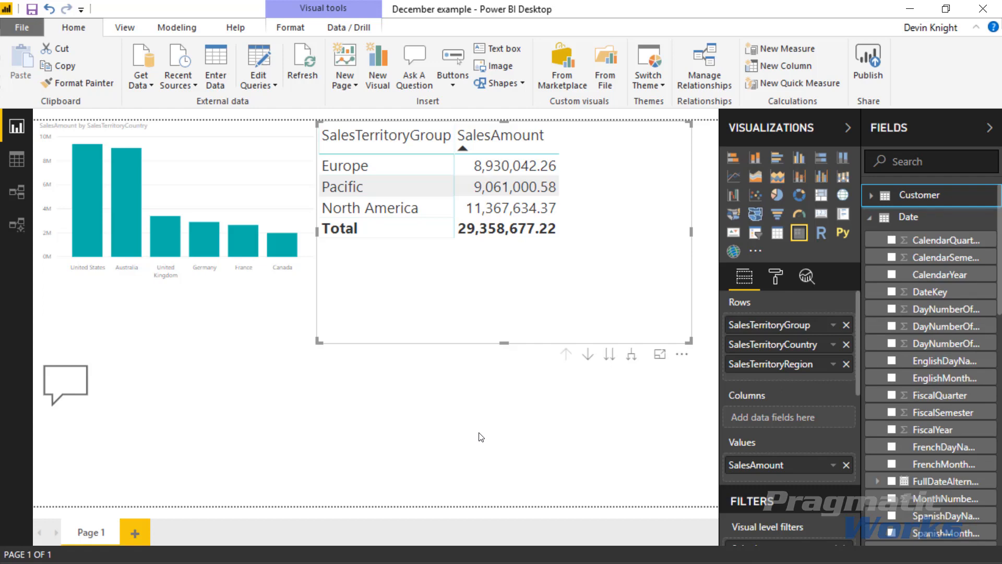
# - Move keyboard focus to the DateKey field of the Date table, open its context menu and dismiss it
pyautogui.press('Down')
pyautogui.press('Down')
pyautogui.press('Down')
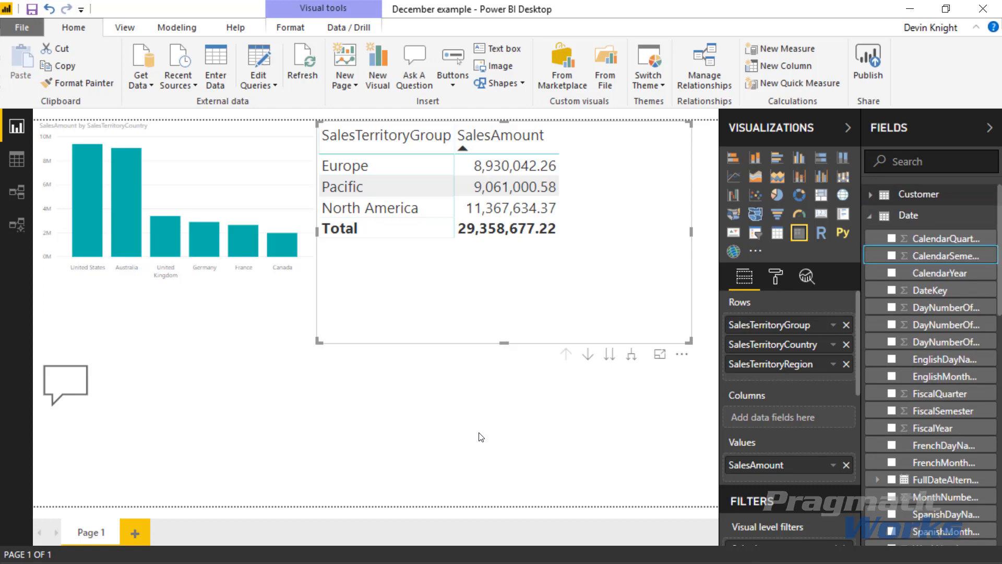
pyautogui.press('Down')
pyautogui.press('Down')
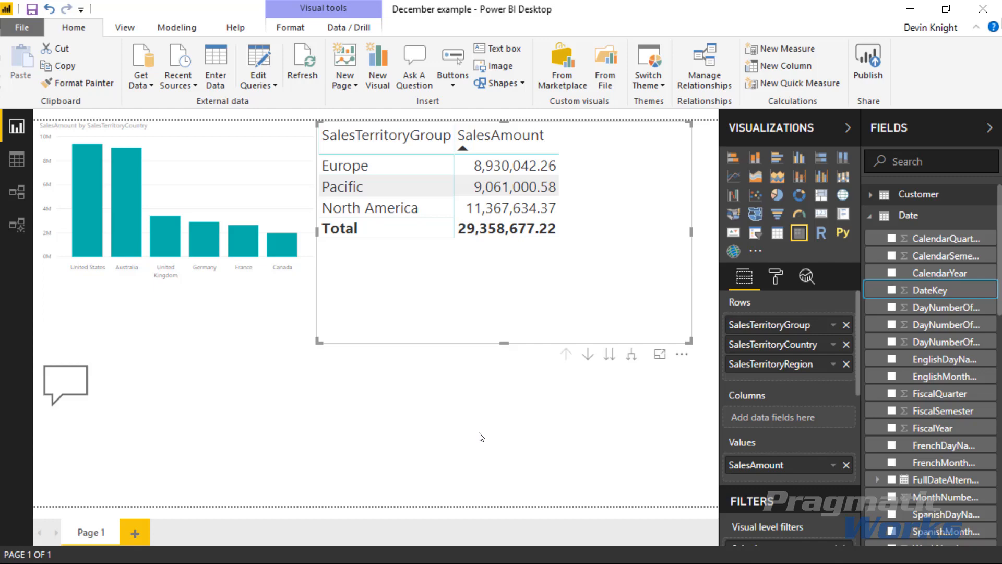
pyautogui.hotkey('shift', 'F10')
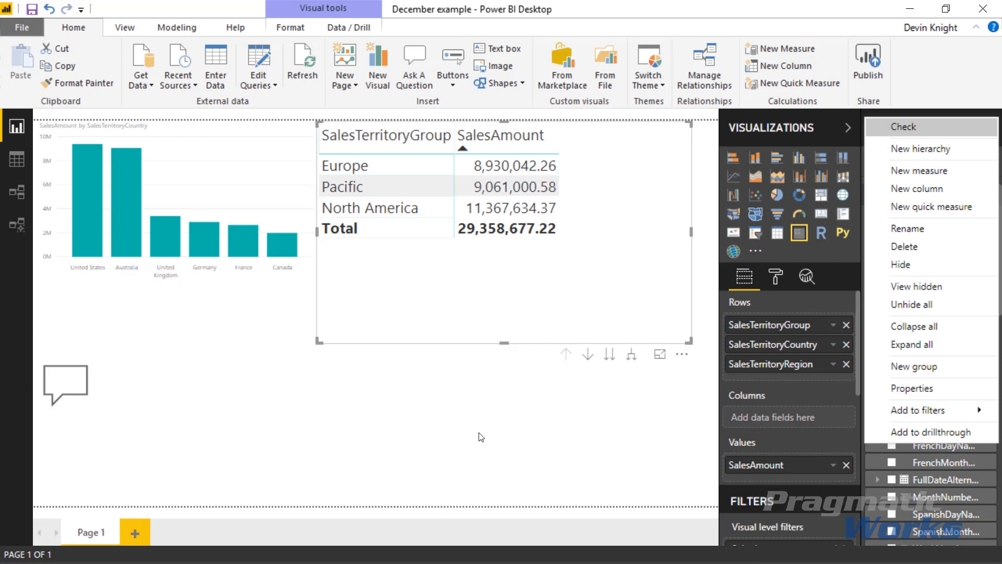
pyautogui.click(399, 463)
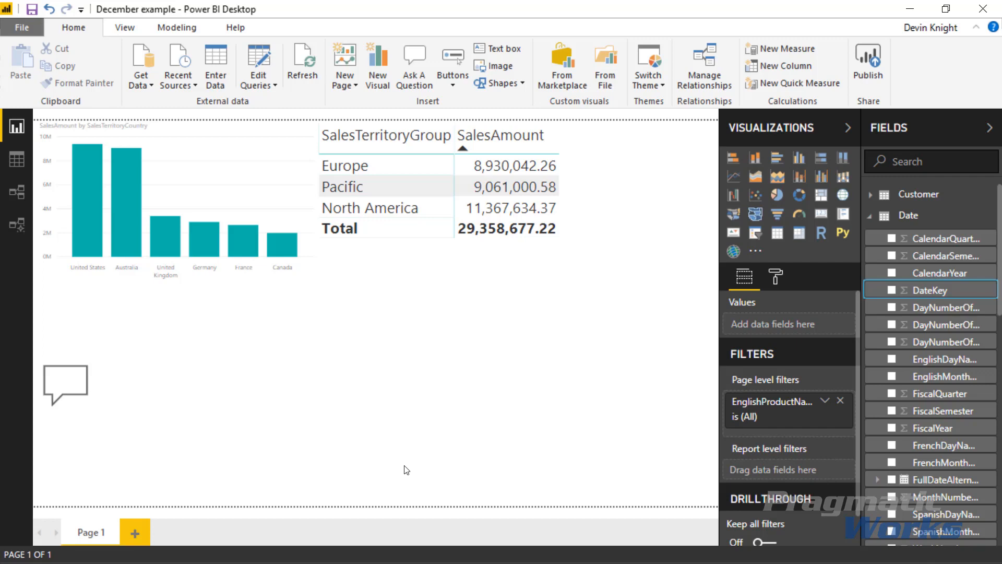
# - Show the Selection pane and display the tab order of the report page's visuals
pyautogui.click(121, 32)
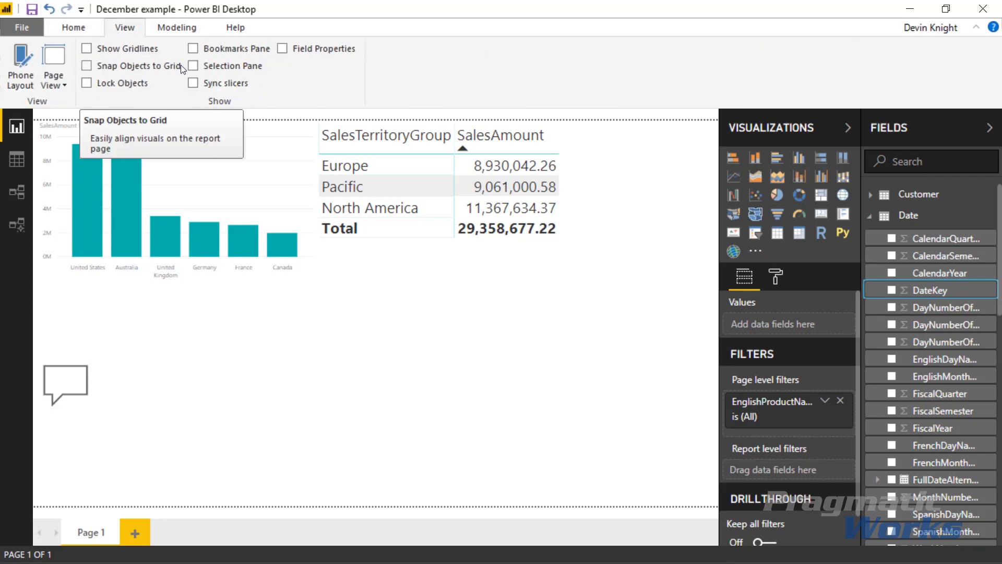
pyautogui.click(194, 66)
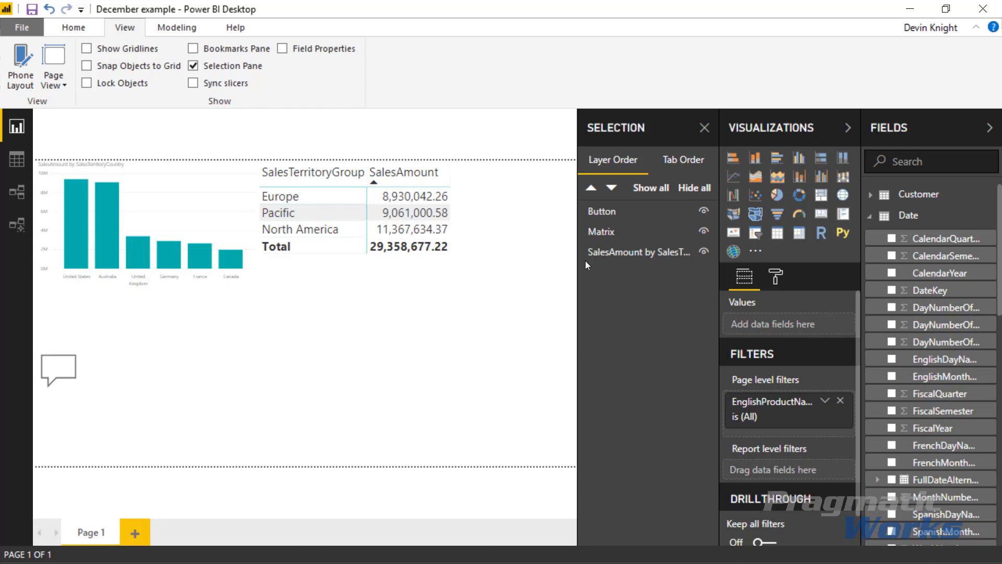
pyautogui.click(669, 165)
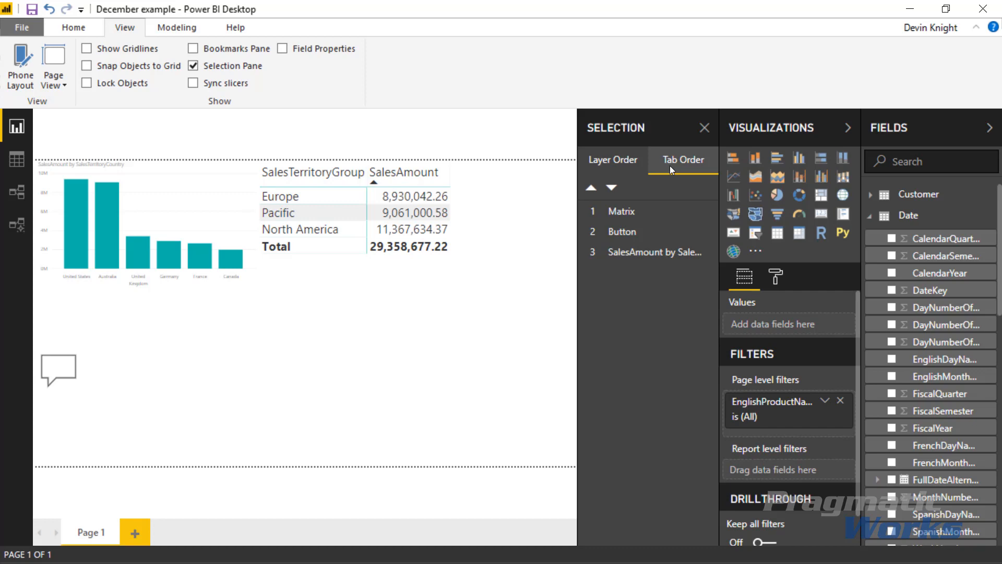
pyautogui.moveTo(528, 319)
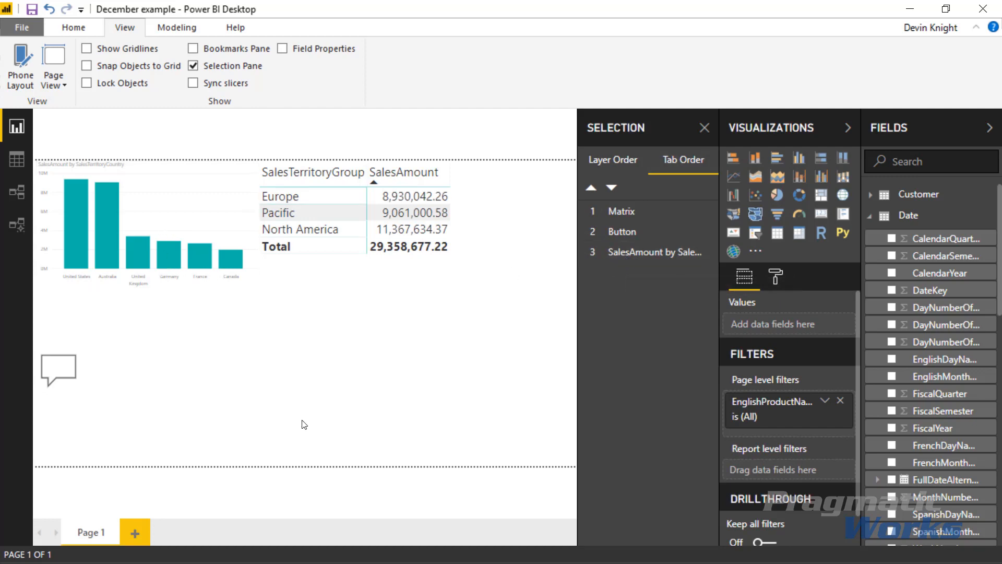
# - Cycle keyboard focus through the matrix, the button and the SalesAmount column chart to review the tab order
pyautogui.press('Tab')
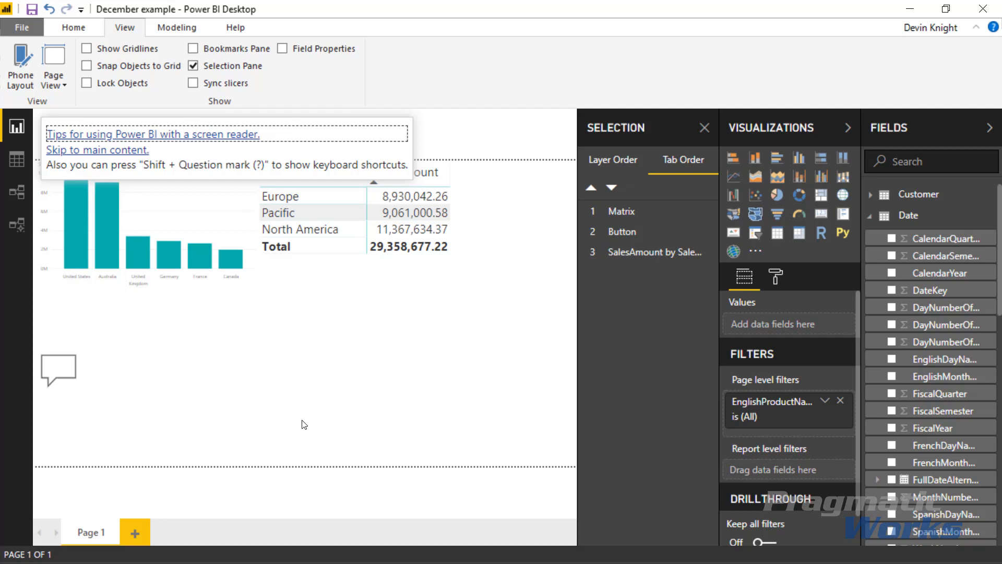
pyautogui.press('Tab')
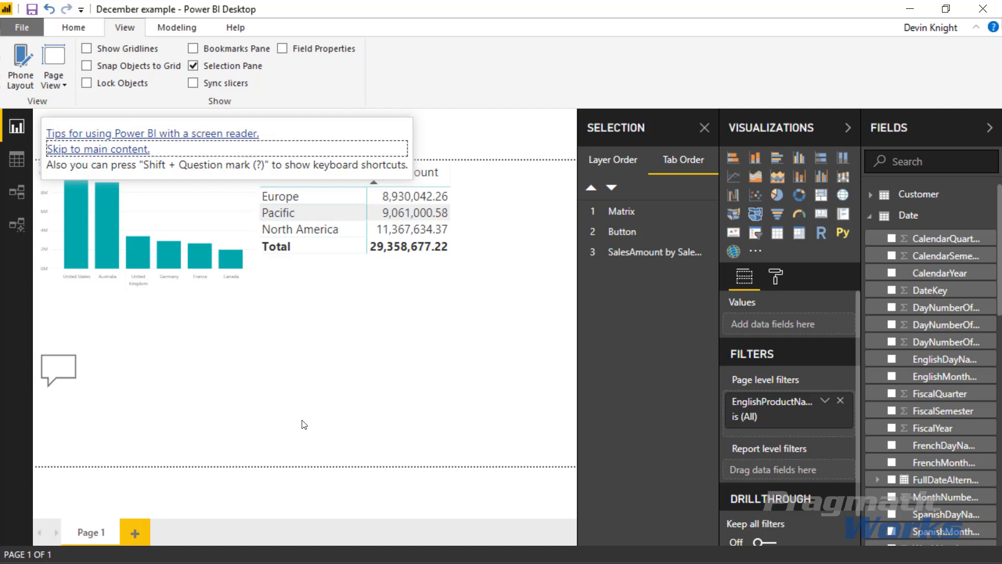
pyautogui.press('Tab')
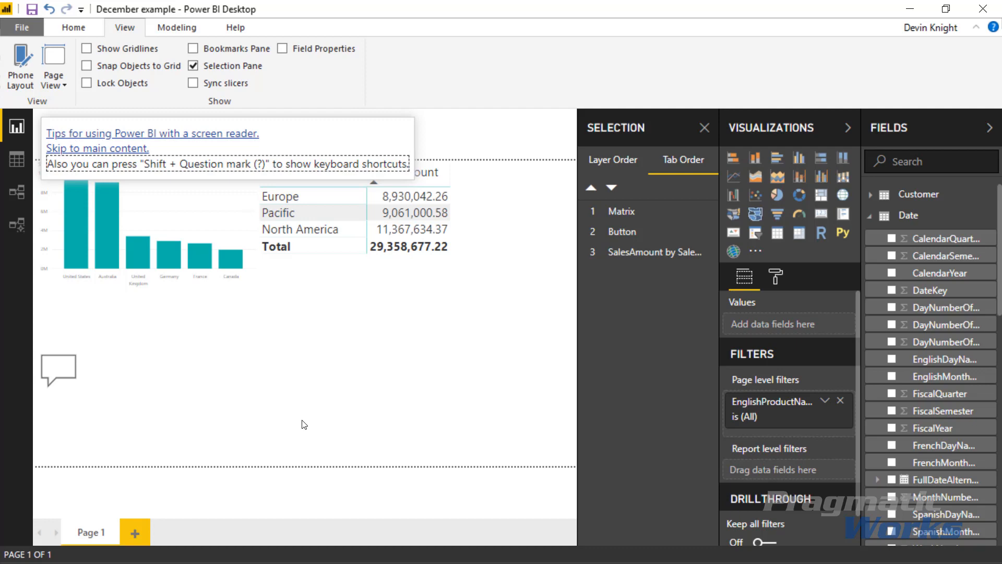
pyautogui.press('Tab')
pyautogui.press('Tab')
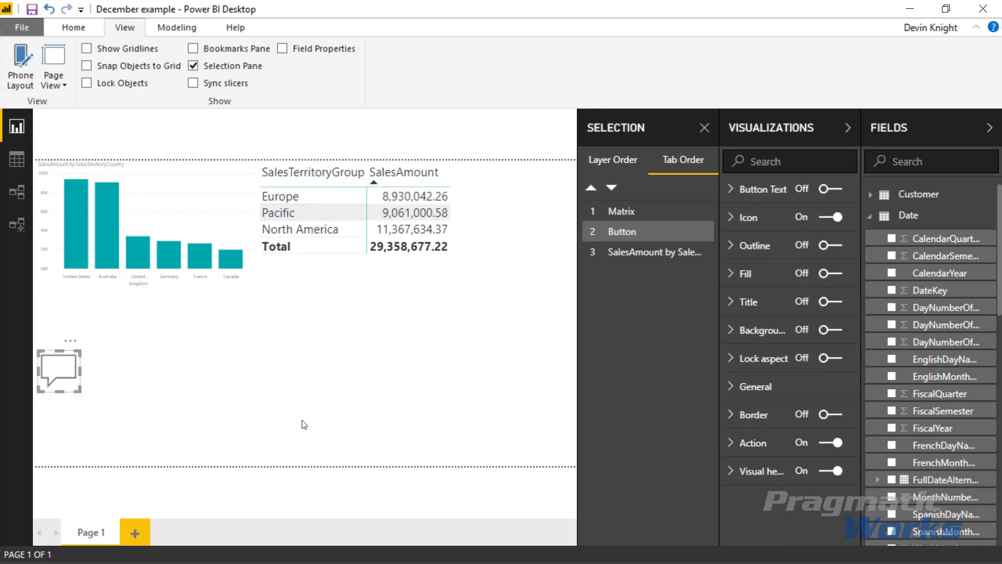
pyautogui.press('Tab')
pyautogui.press('Tab')
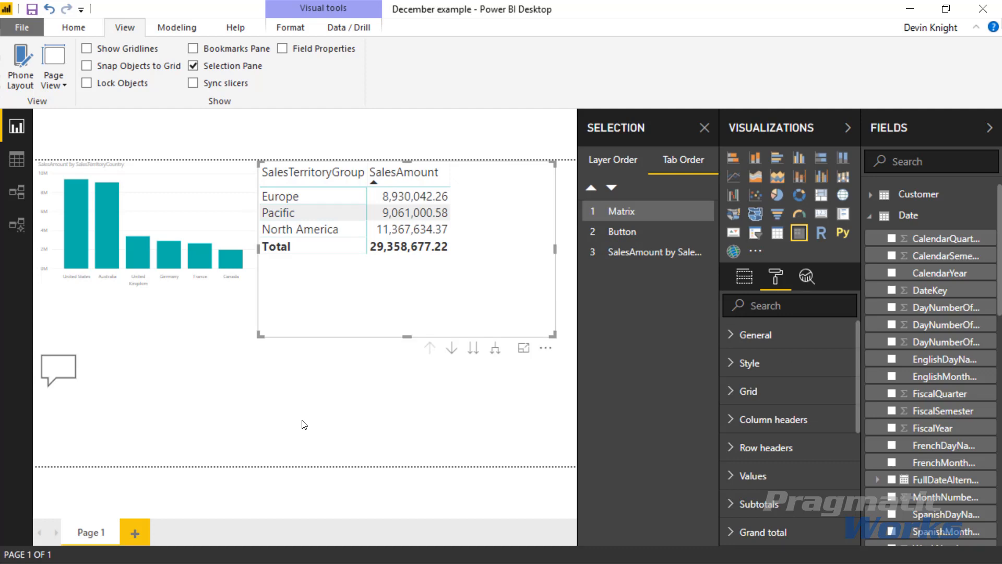
pyautogui.press('Tab')
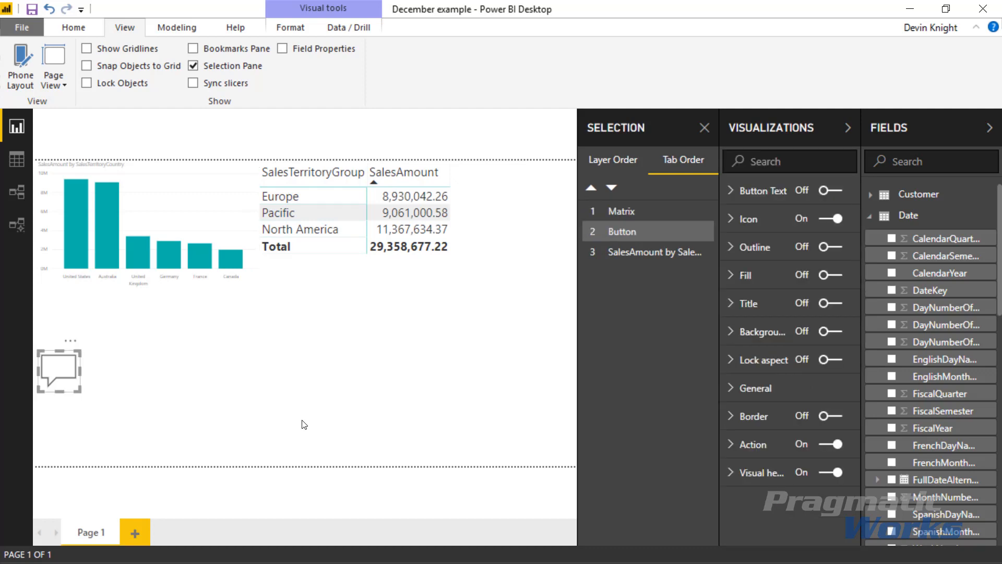
pyautogui.press('Tab')
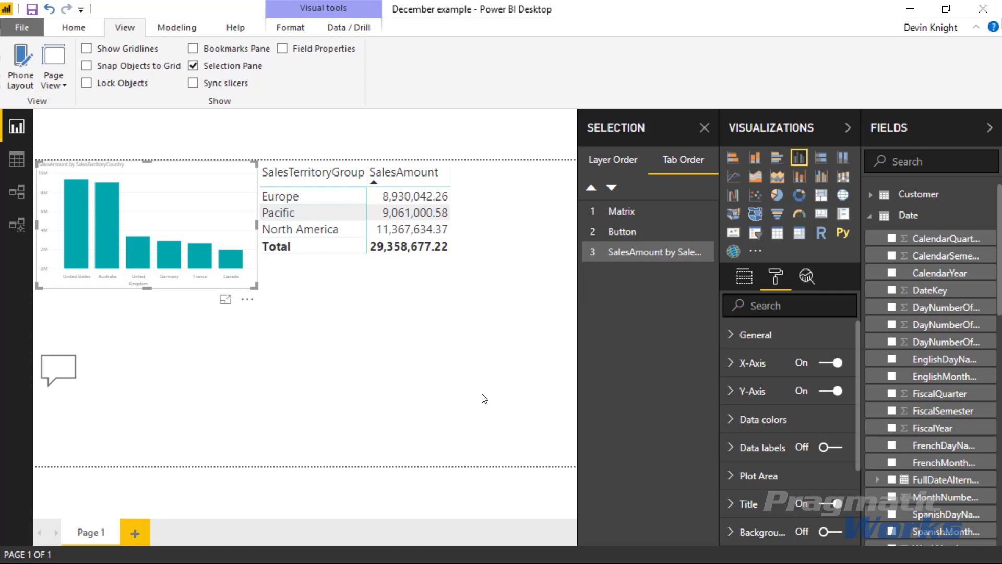
# - Exclude the SalesAmount by SalesTerritoryCountry chart from the page's tab order
pyautogui.moveTo(595, 232)
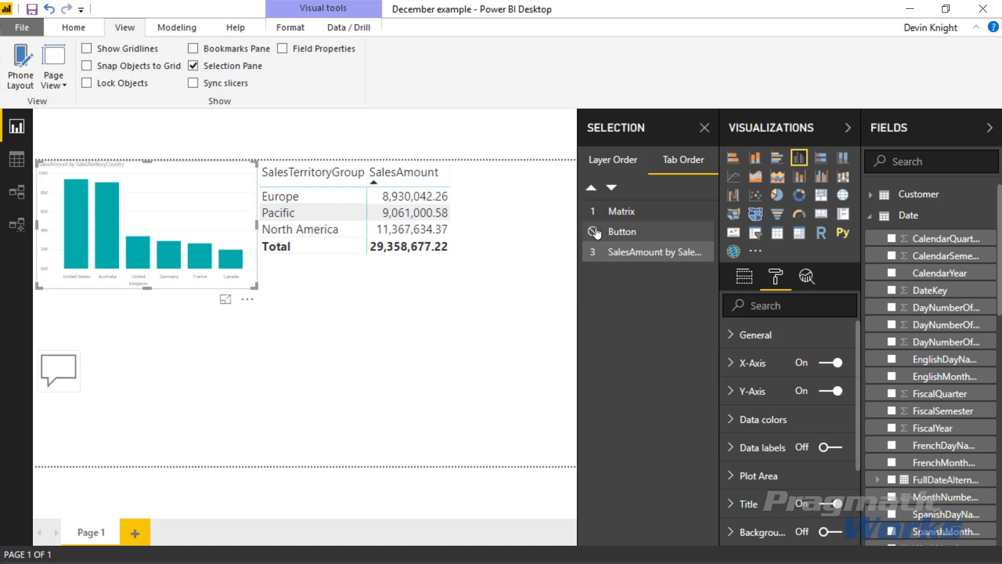
pyautogui.click(451, 366)
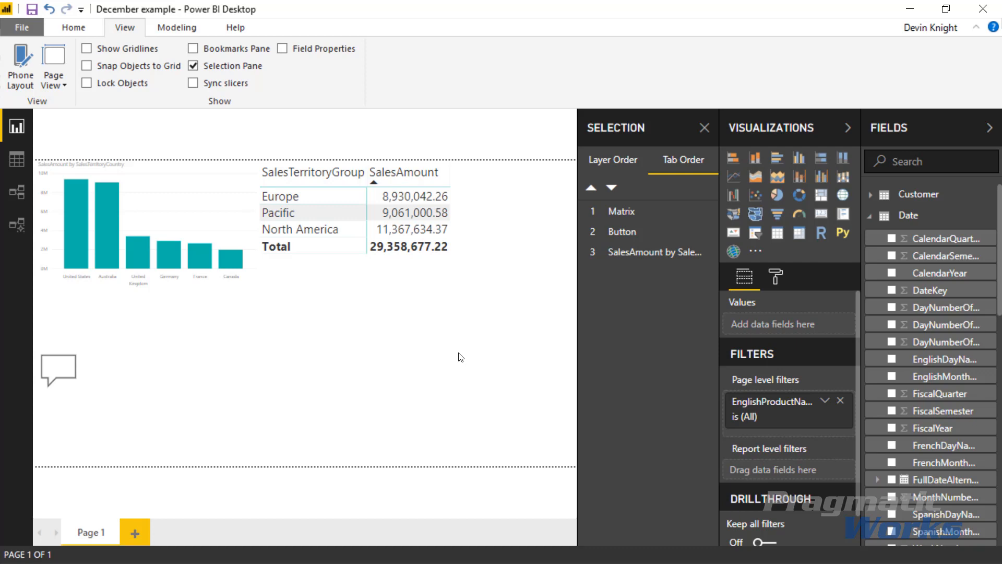
pyautogui.moveTo(588, 256)
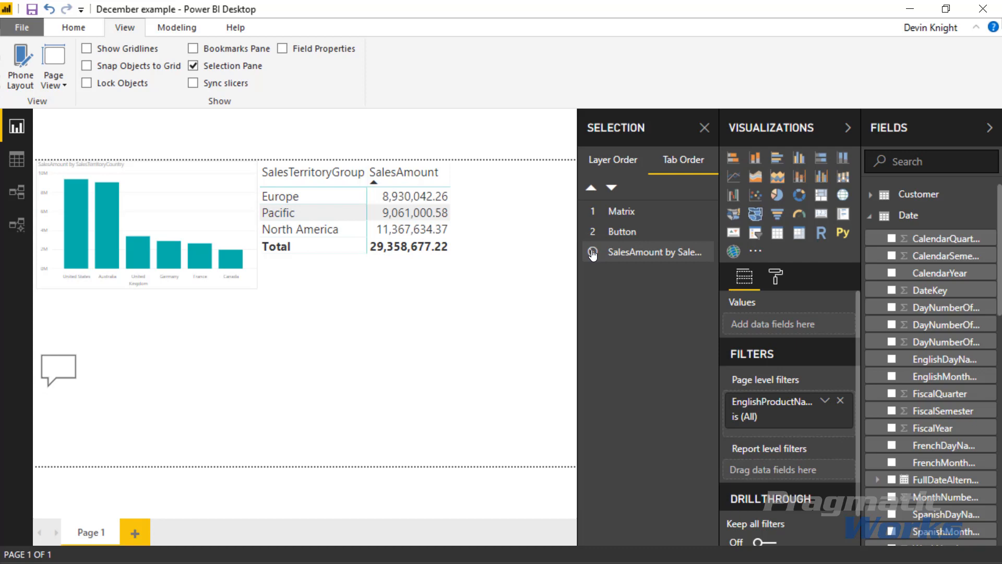
pyautogui.click(592, 253)
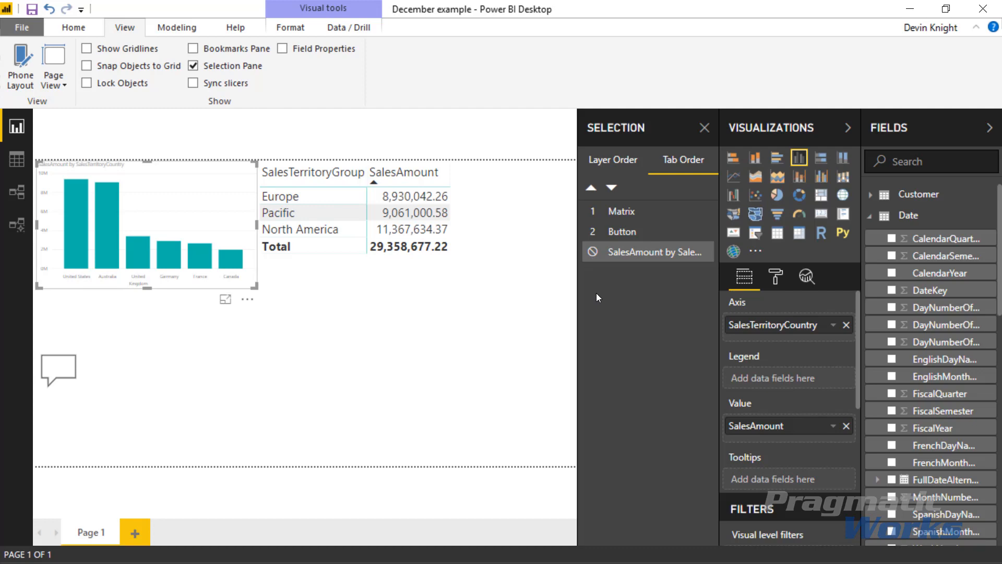
# - Deselect the chart and move keyboard focus through the page's visuals again to test the changed tab order
pyautogui.click(347, 416)
pyautogui.press('Tab')
pyautogui.press('Tab')
pyautogui.press('Tab')
pyautogui.press('Tab')
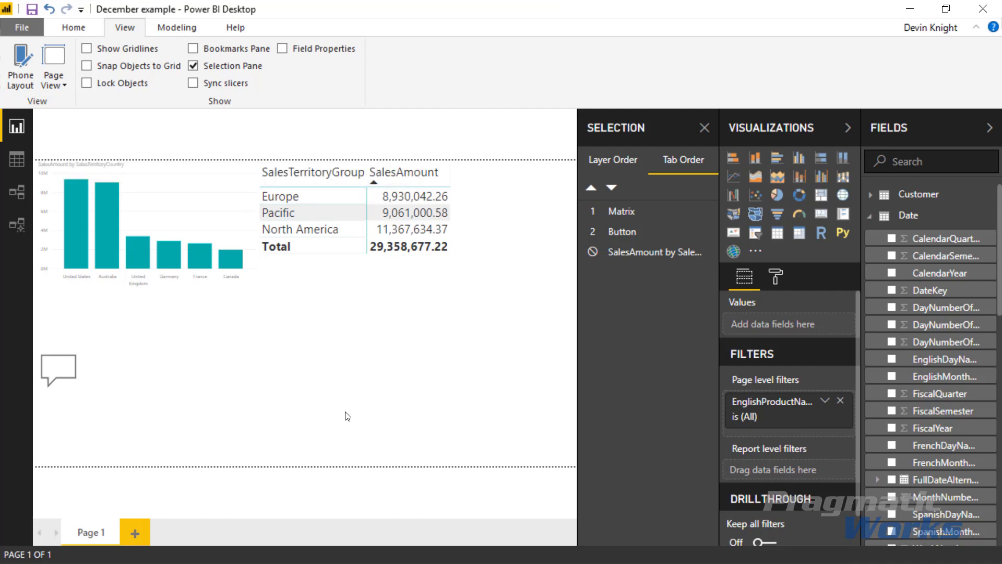
pyautogui.press('Tab')
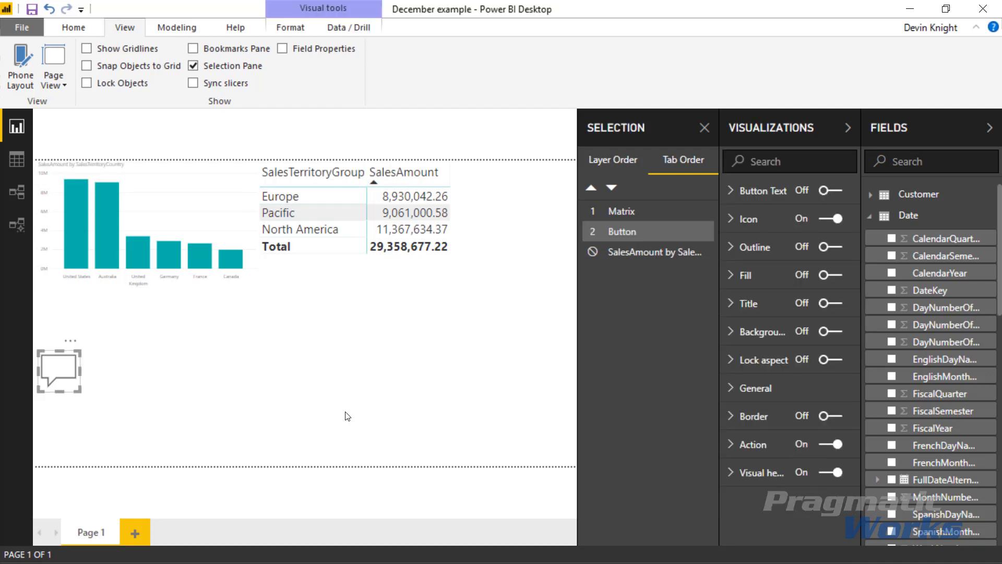
pyautogui.press('Tab')
pyautogui.press('Tab')
pyautogui.press('Tab')
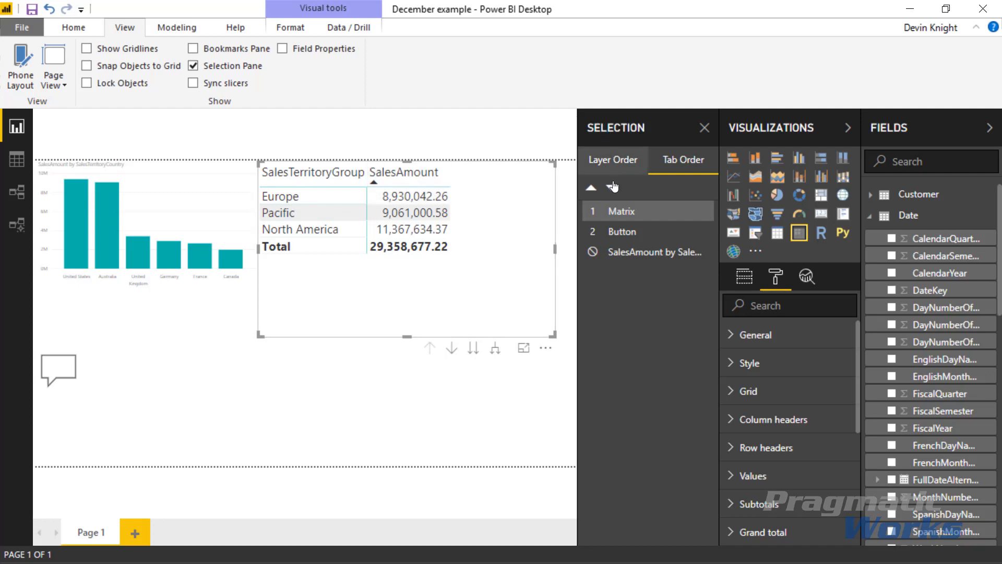
# - Hide the SalesAmount by SalesTerritoryCountry chart from the report page using its layer order entry
pyautogui.click(620, 214)
pyautogui.click(621, 167)
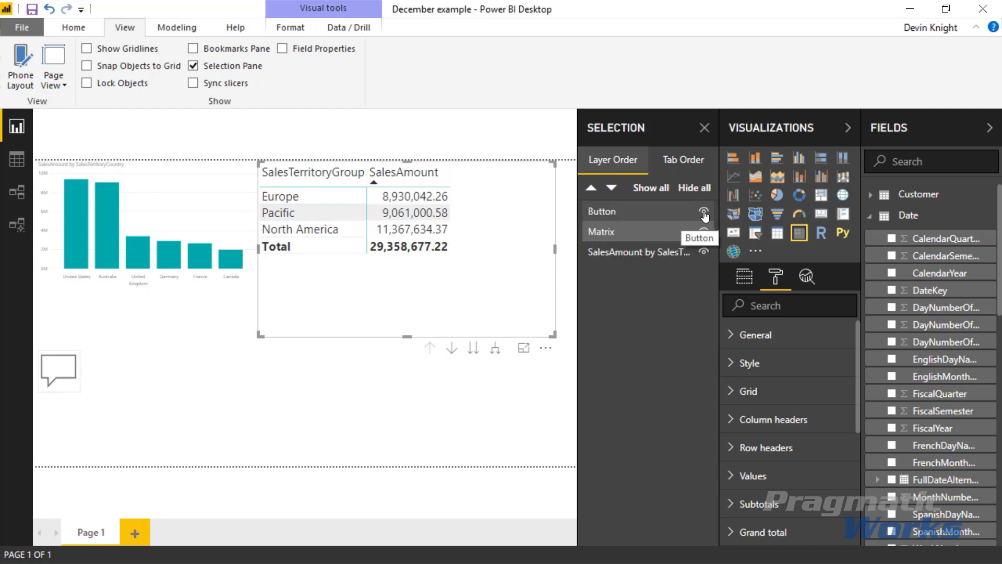
pyautogui.click(704, 252)
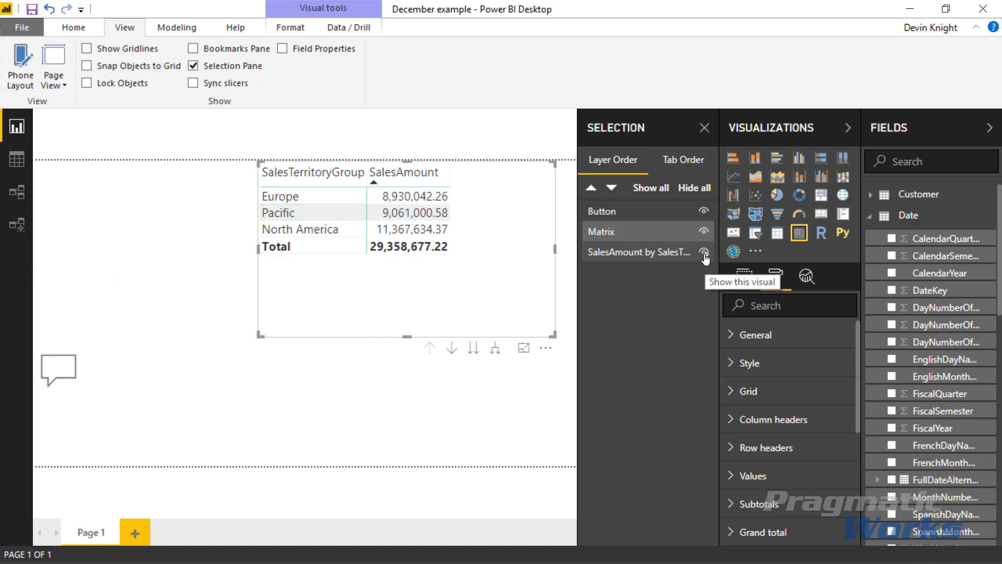
# - Check the hidden chart's entry in the tab order and turn its visibility back on in the layer order
pyautogui.click(687, 159)
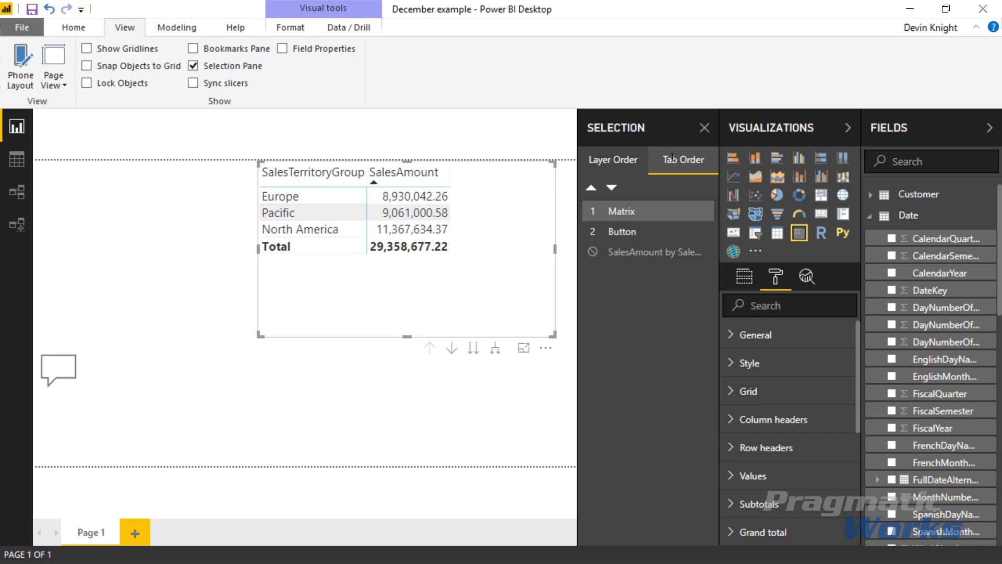
pyautogui.click(625, 152)
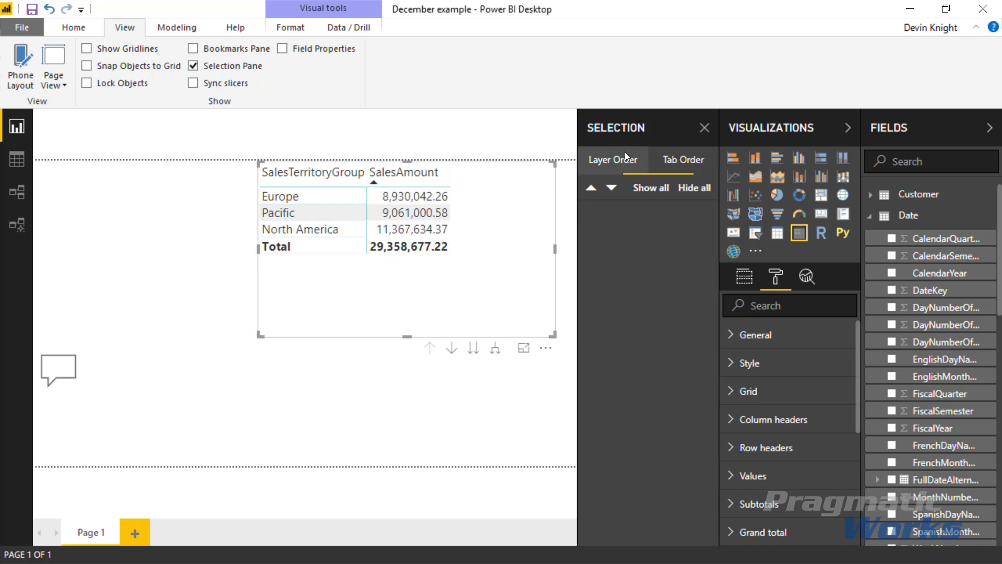
pyautogui.click(704, 252)
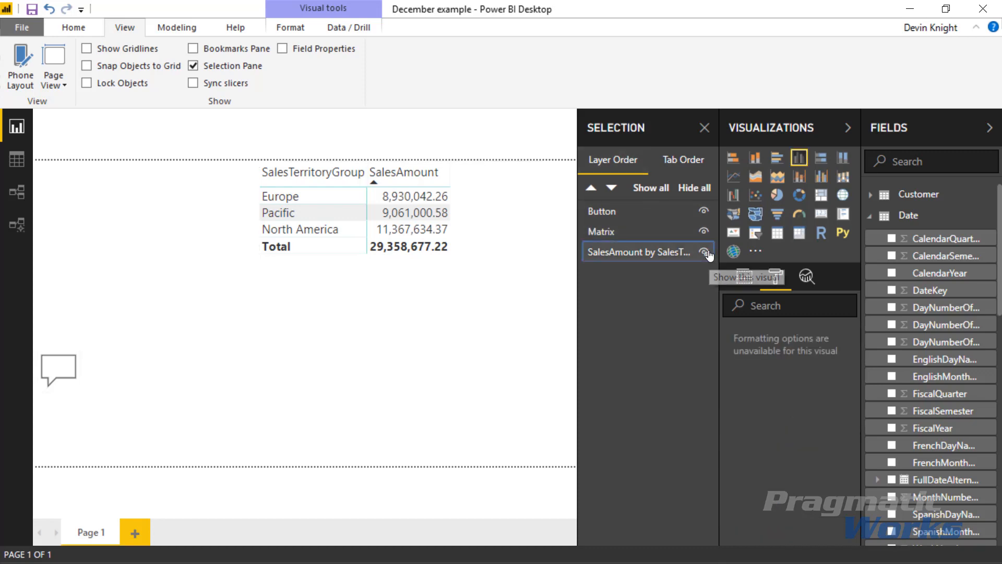